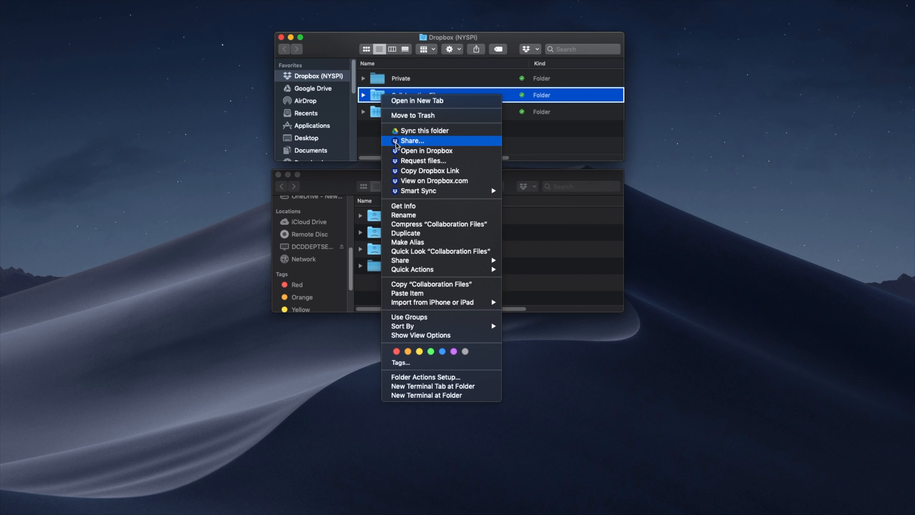
Review the three members in Collaboration Files' Dropbox sharing details, then close that window
left_click(409, 141)
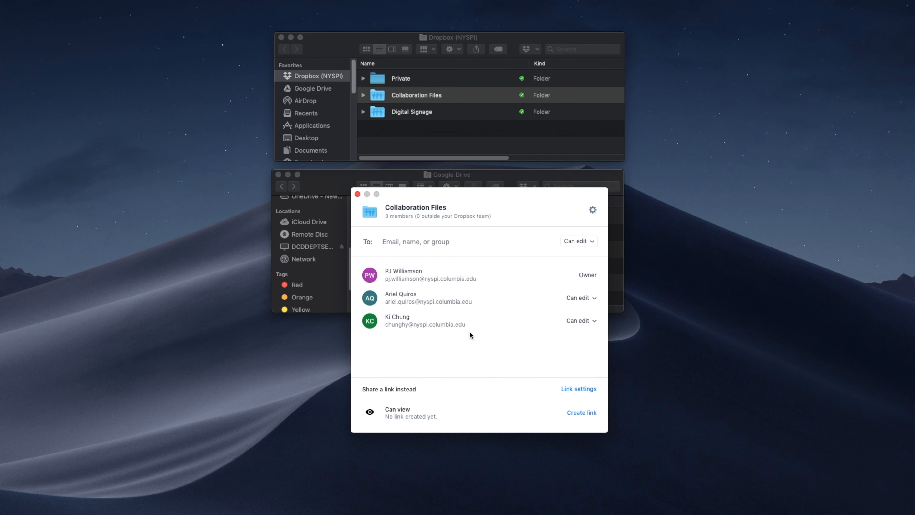
left_click(357, 194)
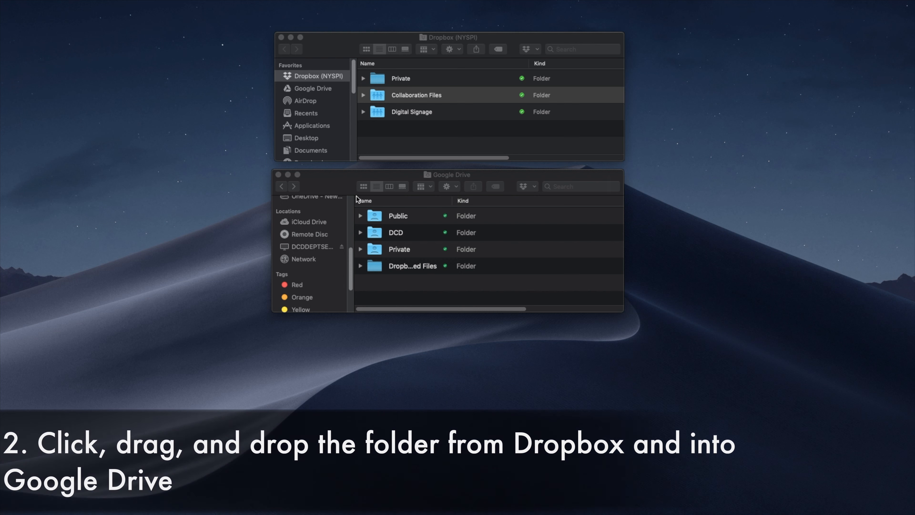
Move Collaboration Files from Dropbox (NYSPI) into Google Drive's Dropbox Migrated Files, confirming the move
left_click(378, 95)
left_click_drag(379, 96, 377, 270)
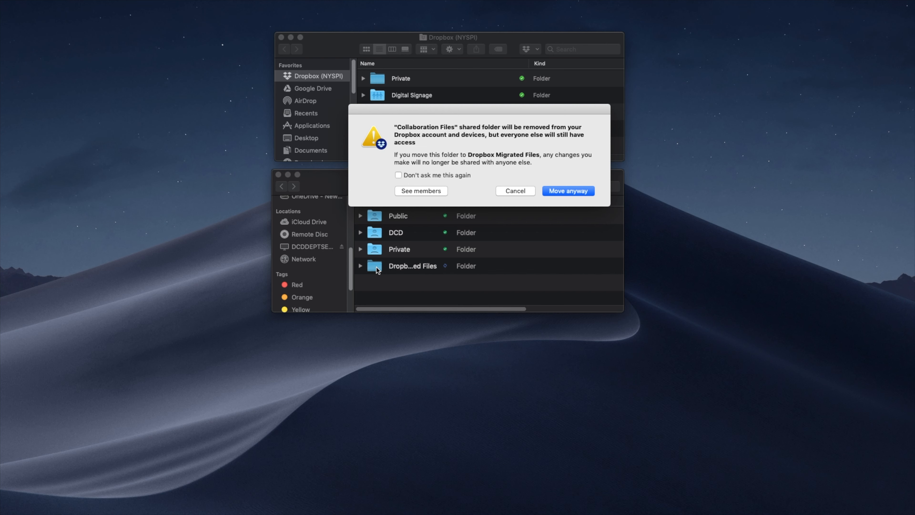
left_click(557, 191)
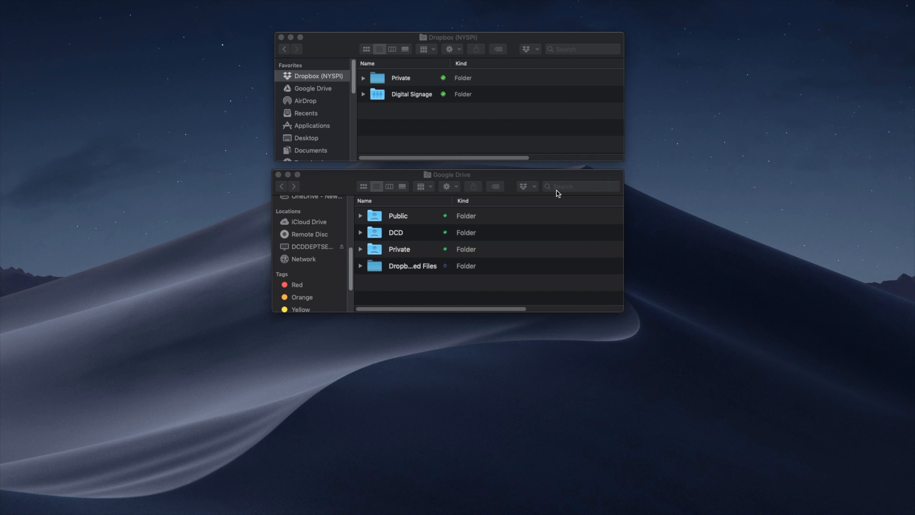
left_click(361, 266)
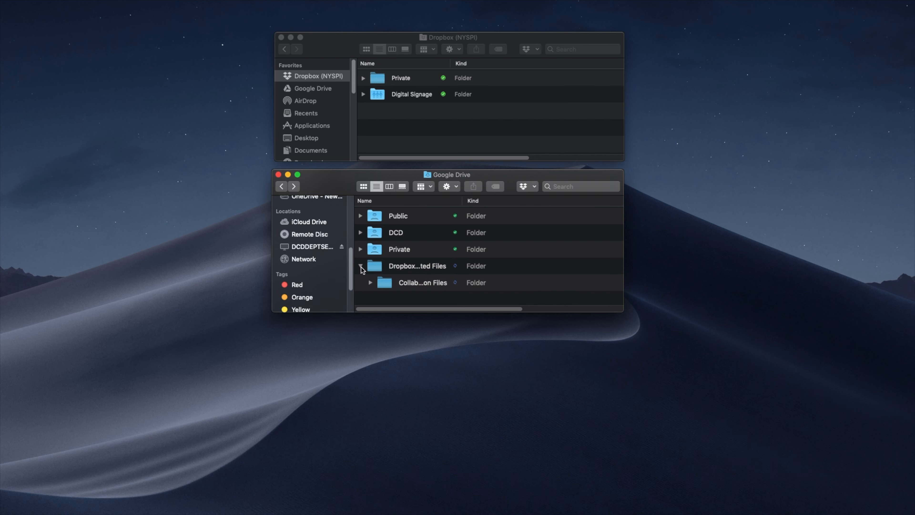
left_click_drag(463, 203, 519, 203)
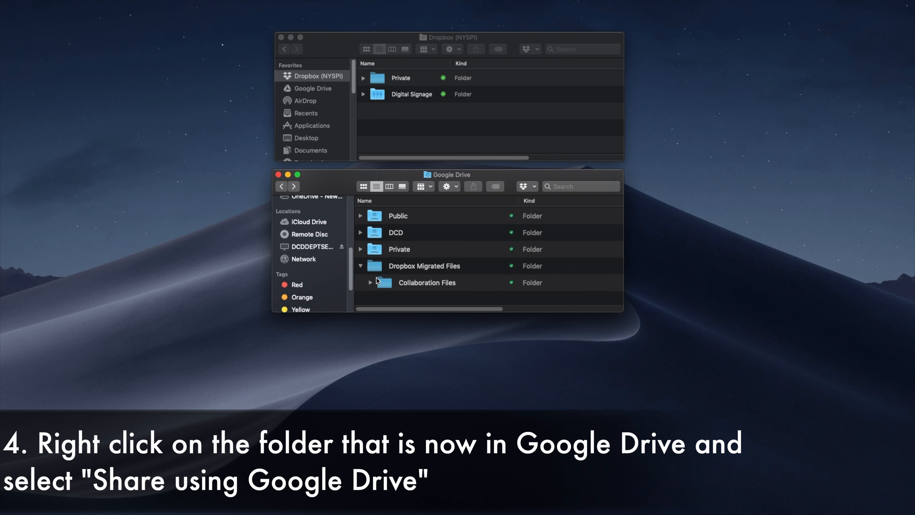
Share Collaboration Files via Google Drive with the first collaborator's e-mail, set to Can organize, add, & edit
right_click(381, 284)
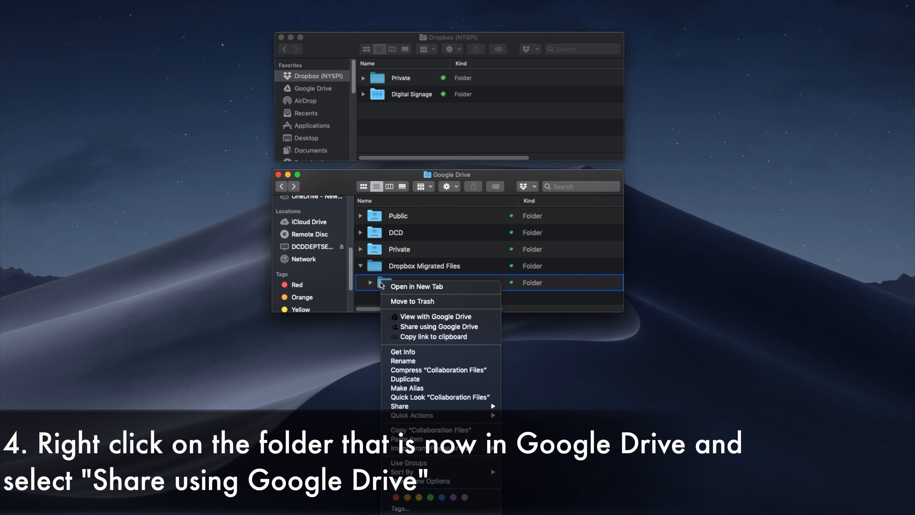
left_click(412, 326)
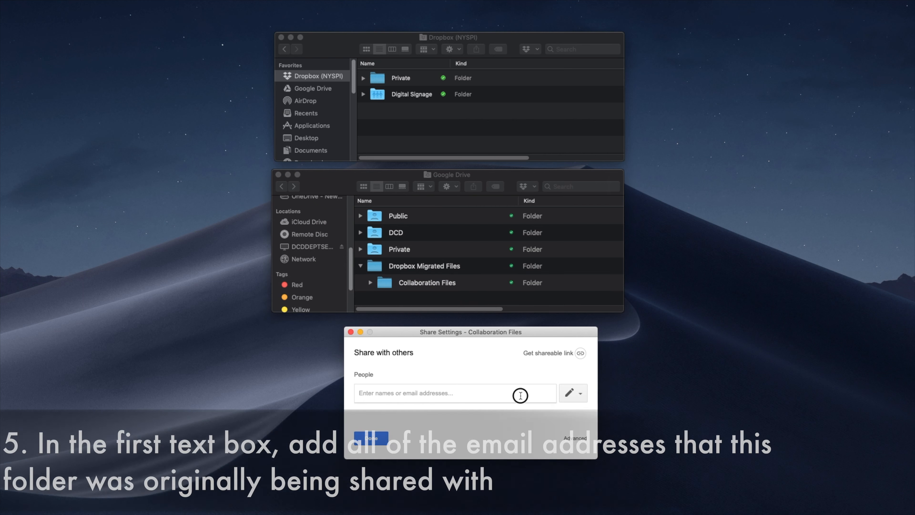
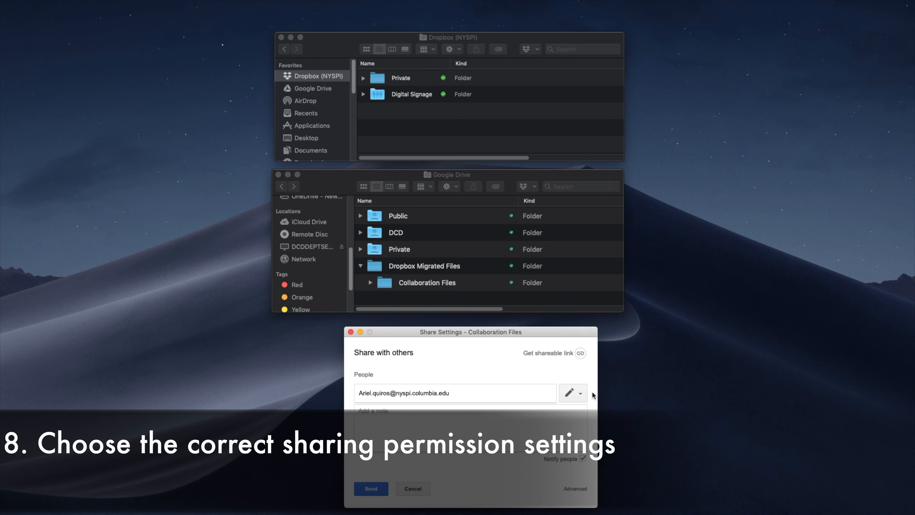
left_click(580, 398)
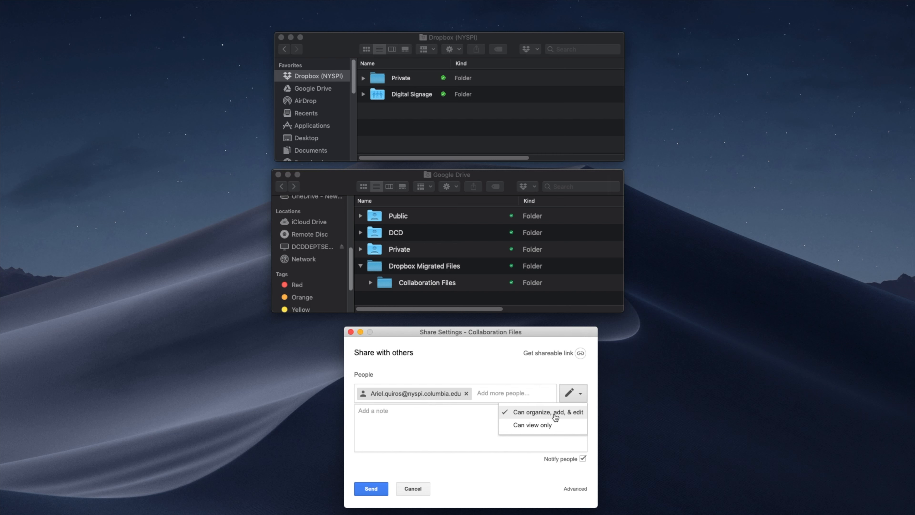
left_click(554, 415)
Add the second collaborator's e-mail to the share and send the invitations
left_click(511, 394)
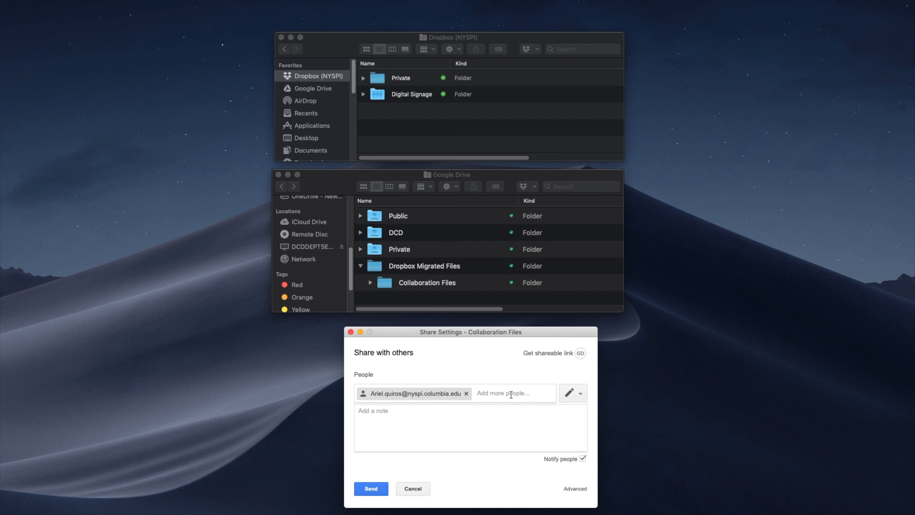
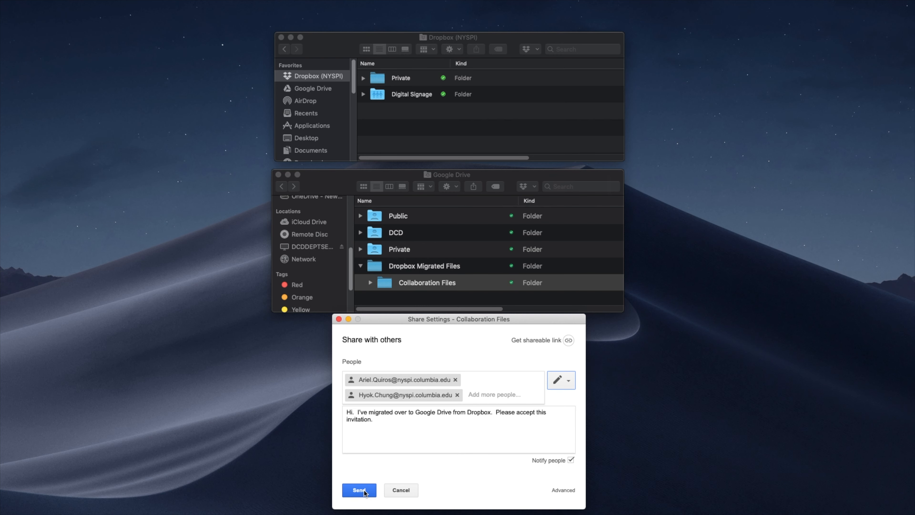
left_click(363, 491)
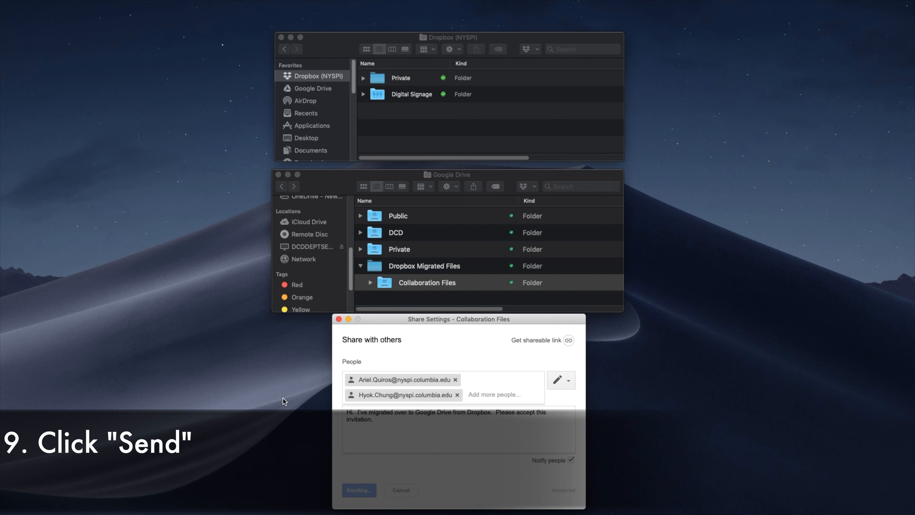
Reopen the Google Drive sharing settings for Collaboration Files inside Dropbox Migrated Files
left_click(360, 266)
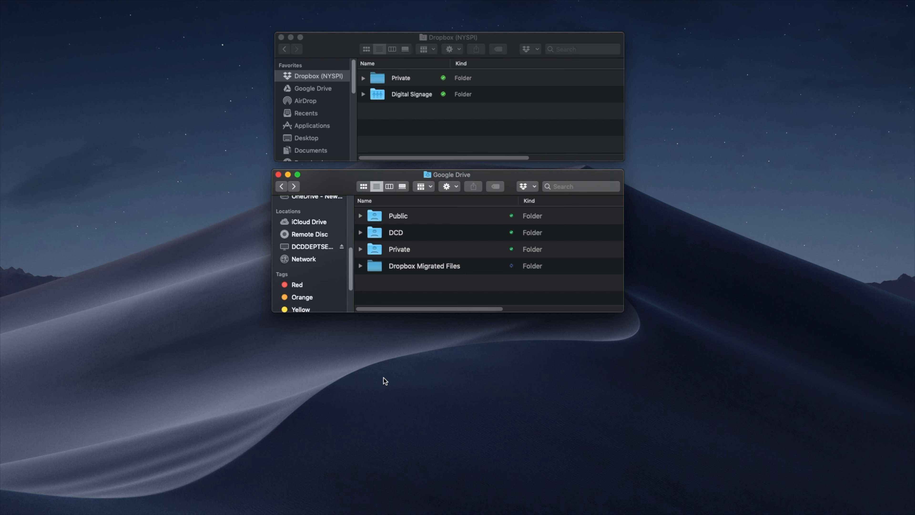
left_click(360, 267)
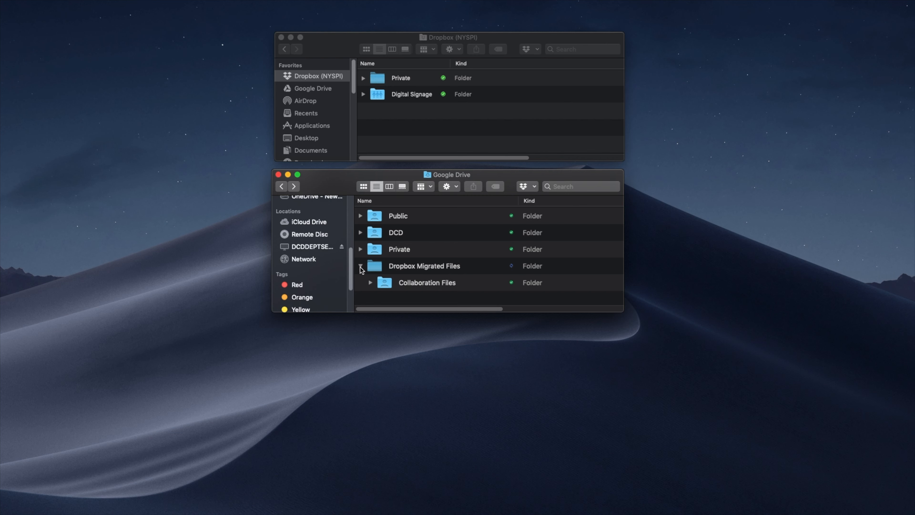
left_click(385, 286)
right_click(384, 287)
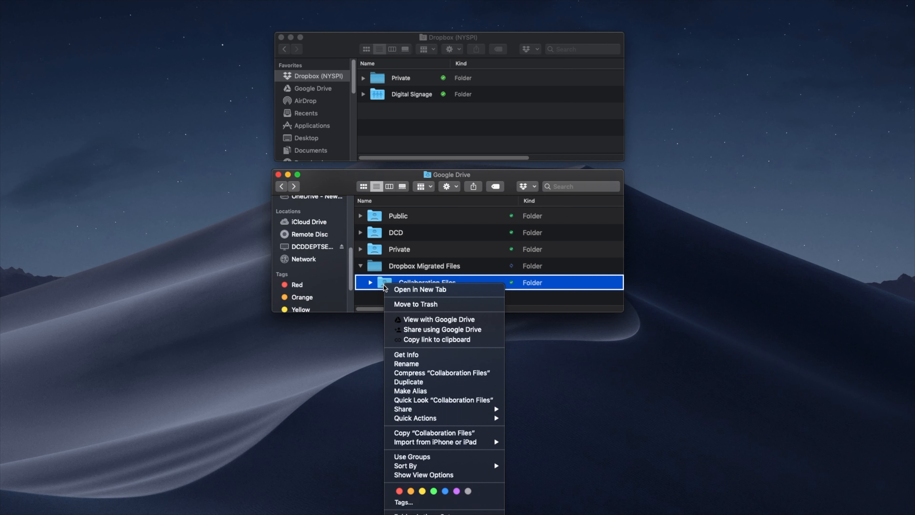
left_click(404, 329)
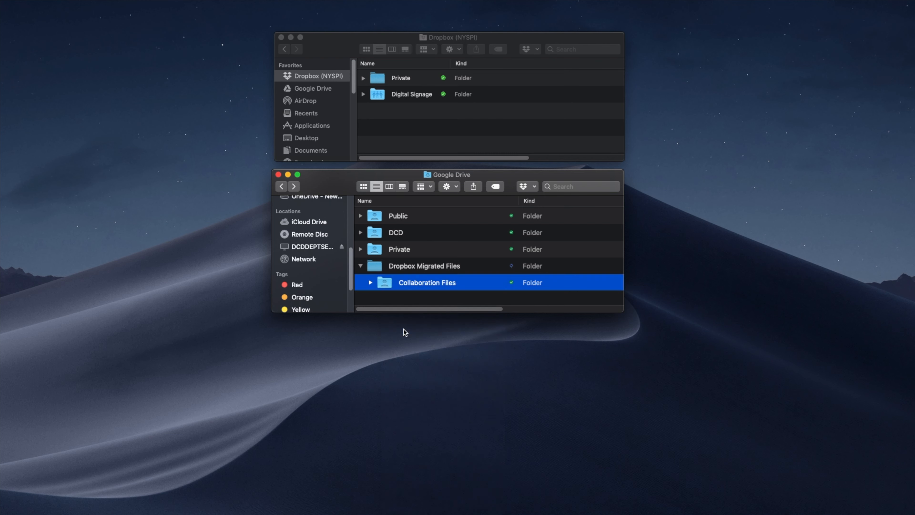